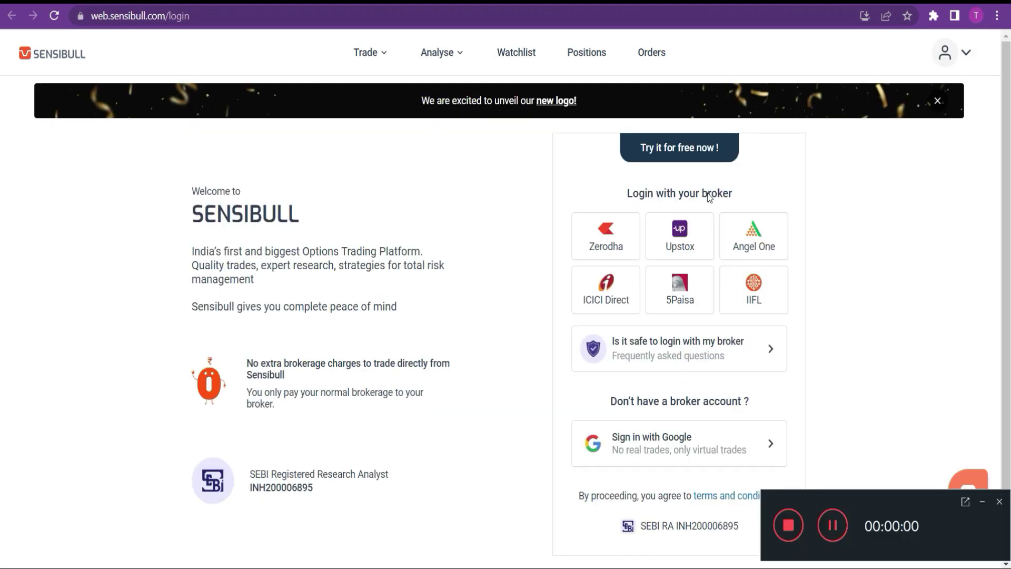
- Sign in through the Angel One broker: enter the user ID and request a one-time password
{"action": "left_click", "coordinate": [982, 503]}
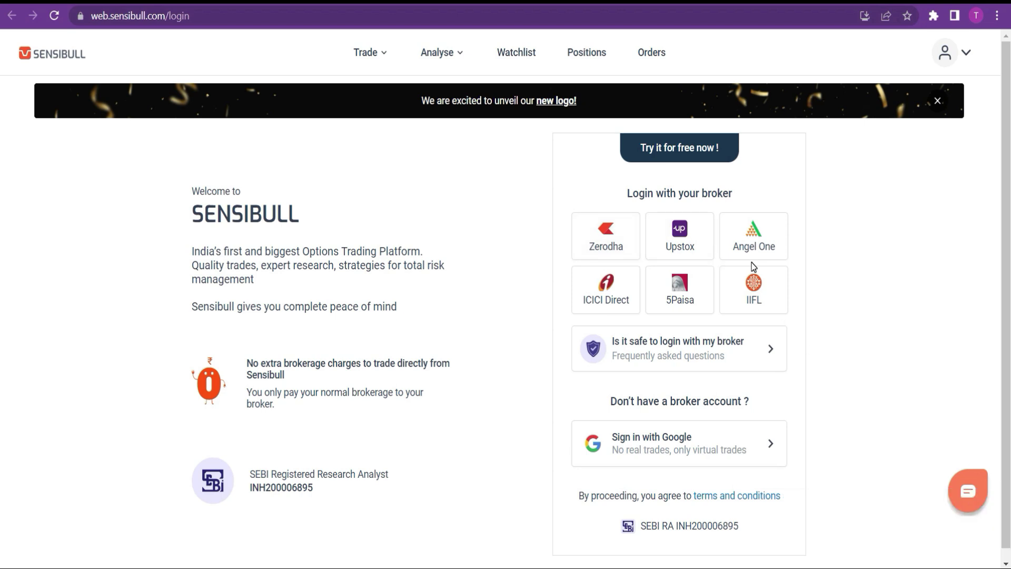
{"action": "left_click", "coordinate": [761, 250]}
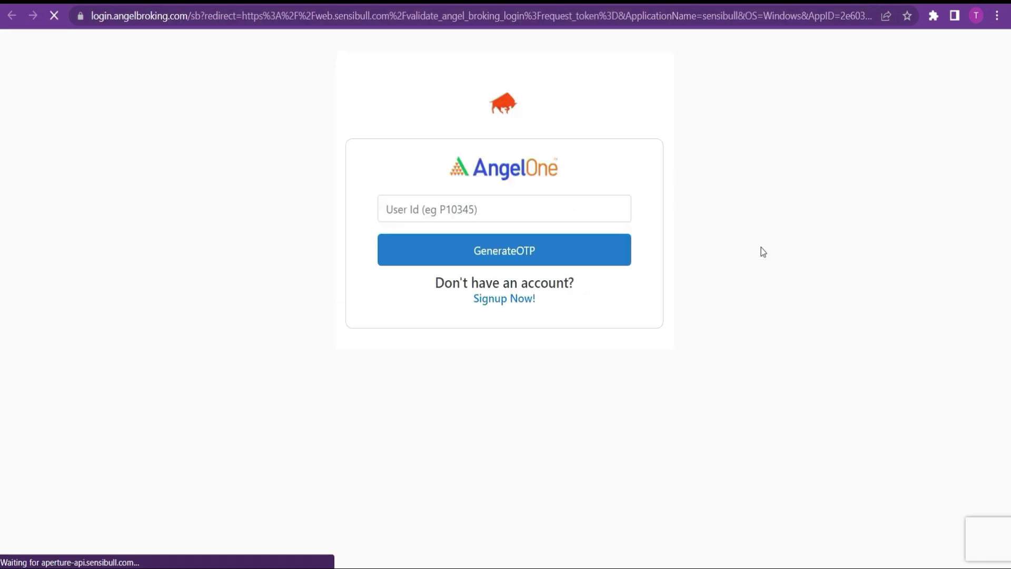
{"action": "left_click", "coordinate": [596, 206]}
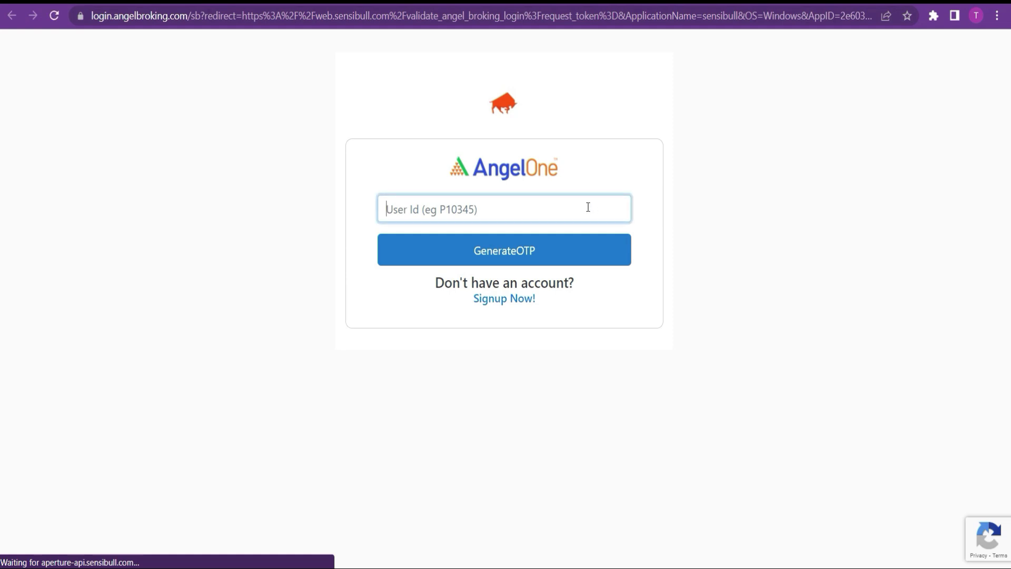
{"action": "type", "text": "s"}
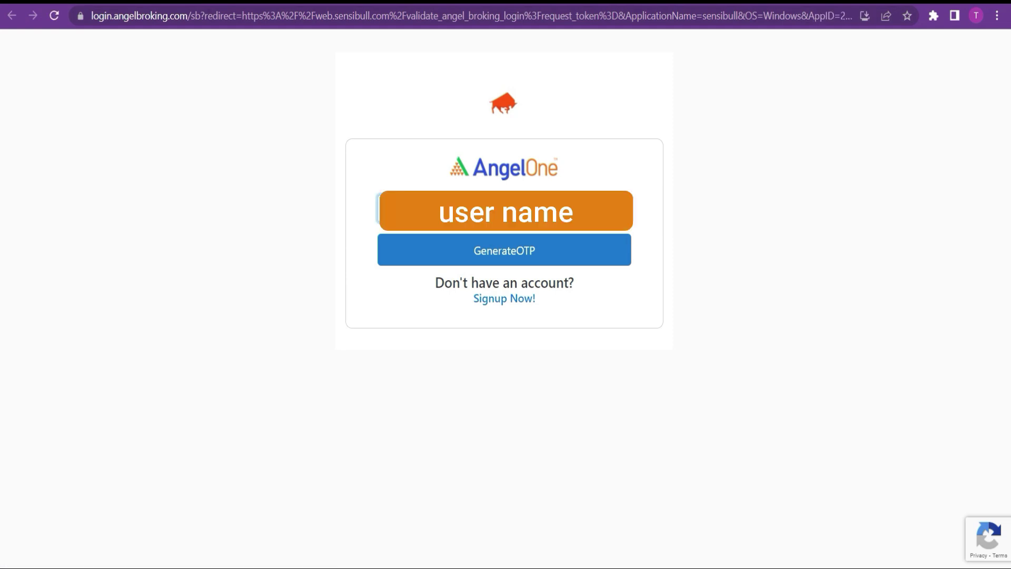
{"action": "left_click", "coordinate": [549, 246]}
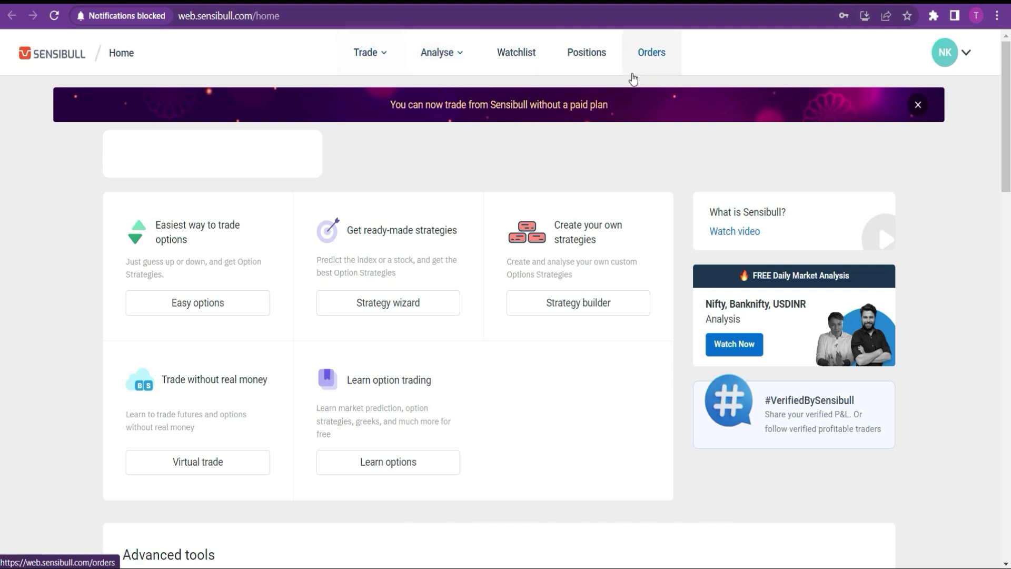
- Open the account menu, glance at Sensibull support, then close the menu
{"action": "left_click", "coordinate": [967, 64]}
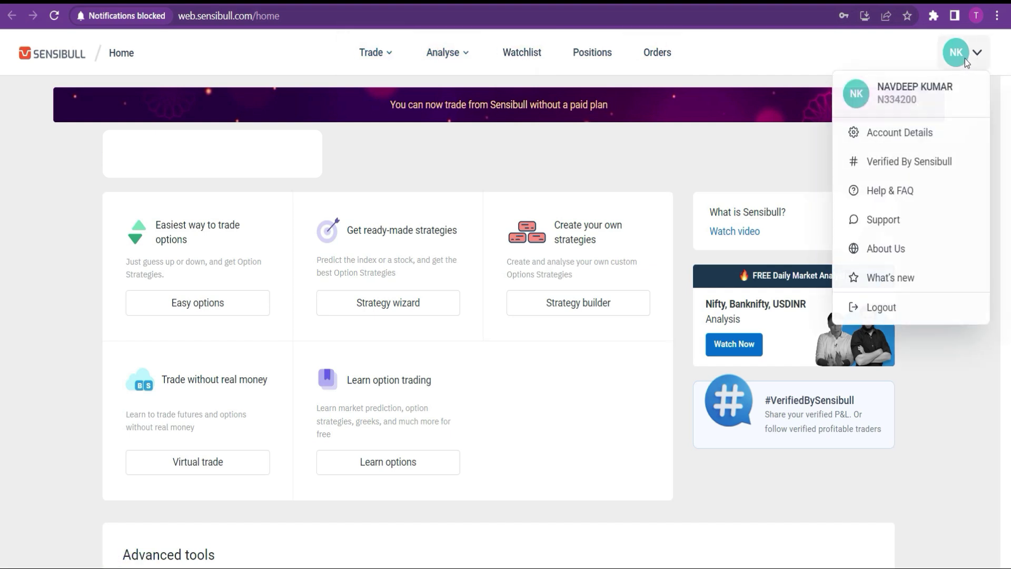
{"action": "left_click", "coordinate": [901, 219]}
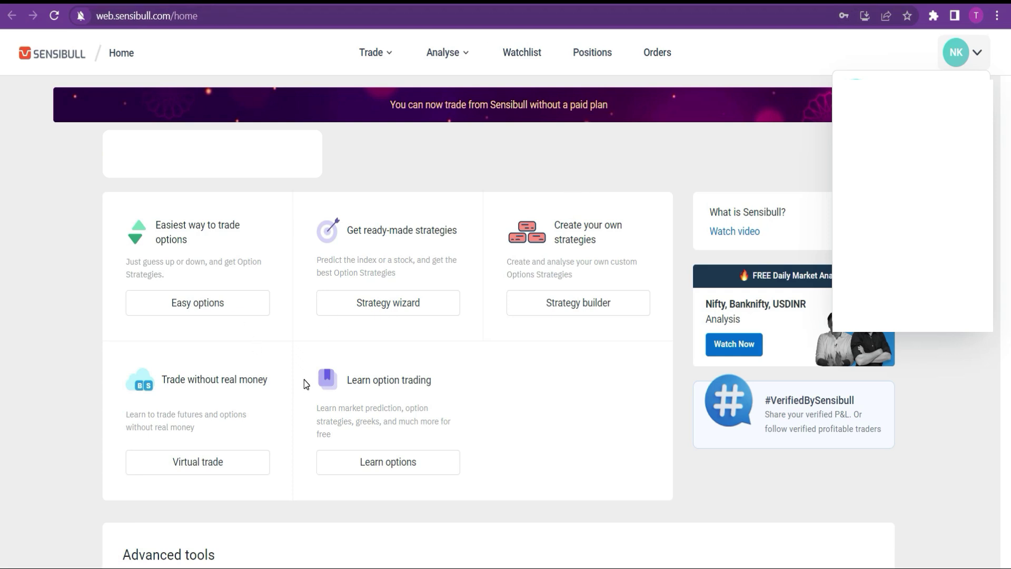
{"action": "left_click", "coordinate": [538, 315]}
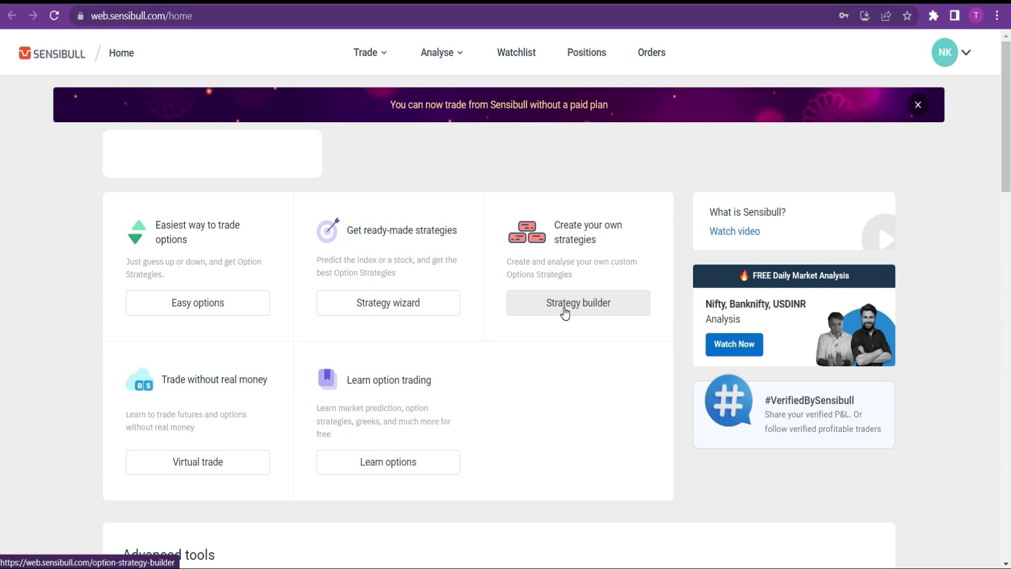
- Open the strategy builder and scroll down to the Pro 800, Lite 590 and Free plans
{"action": "left_click", "coordinate": [565, 312]}
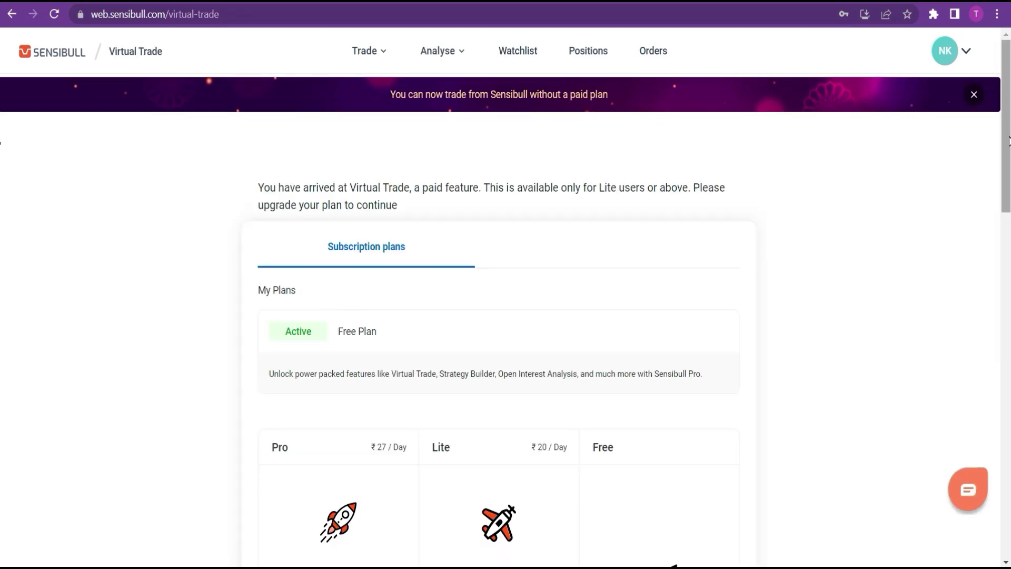
{"action": "left_click_drag", "start_coordinate": [1009, 141], "coordinate": [1009, 174]}
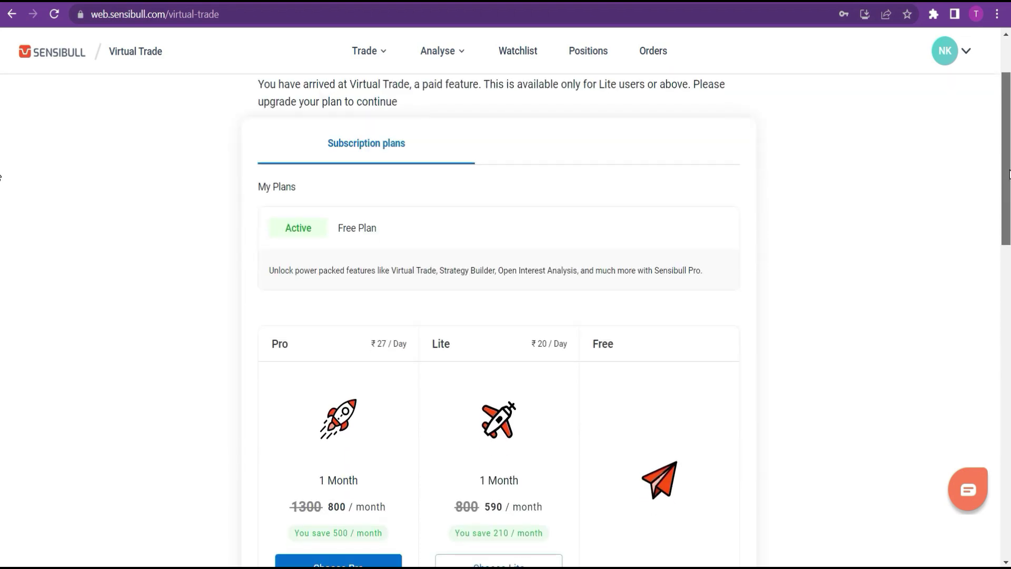
{"action": "left_click_drag", "start_coordinate": [1009, 174], "coordinate": [993, 247]}
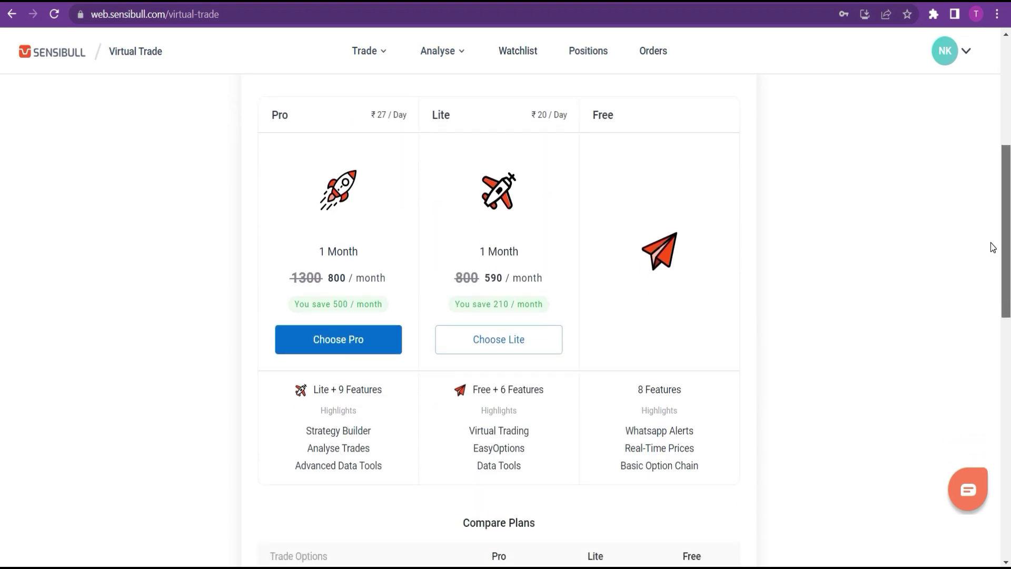
- Choose Pro one-month, accept the terms, pick card/netbanking/UPI, enter the phone number and proceed
{"action": "left_click", "coordinate": [374, 344]}
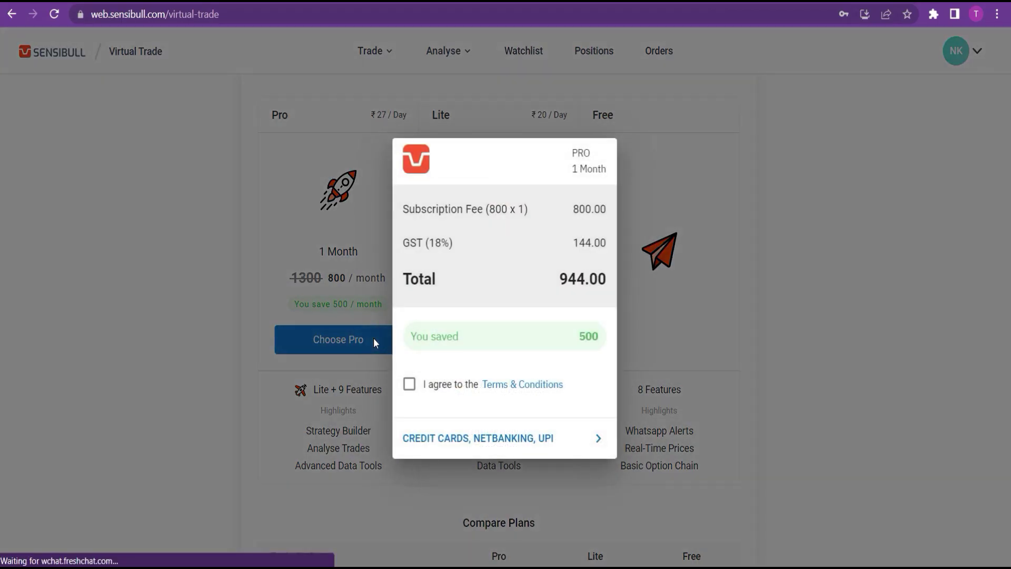
{"action": "left_click", "coordinate": [415, 384]}
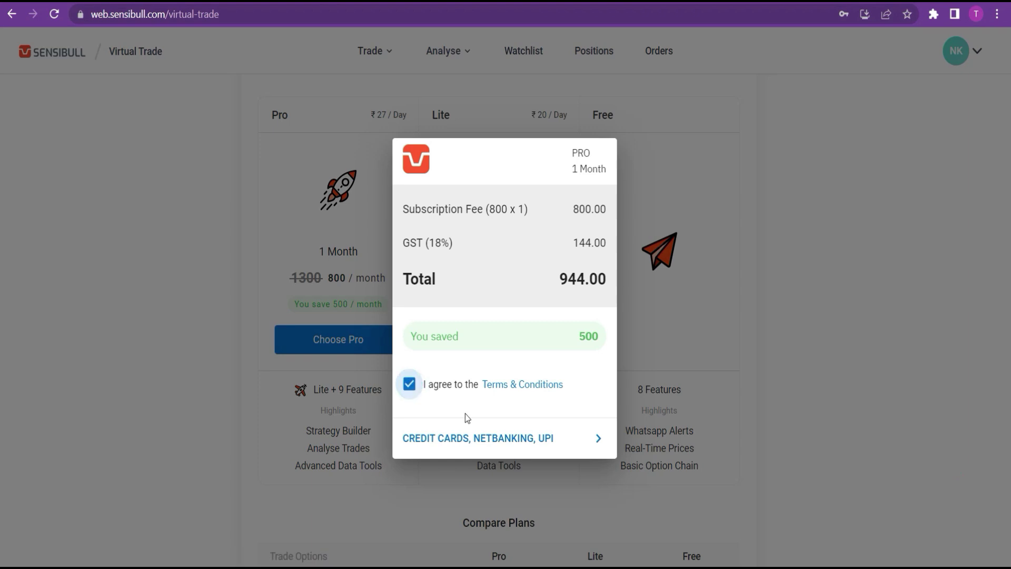
{"action": "left_click", "coordinate": [508, 449]}
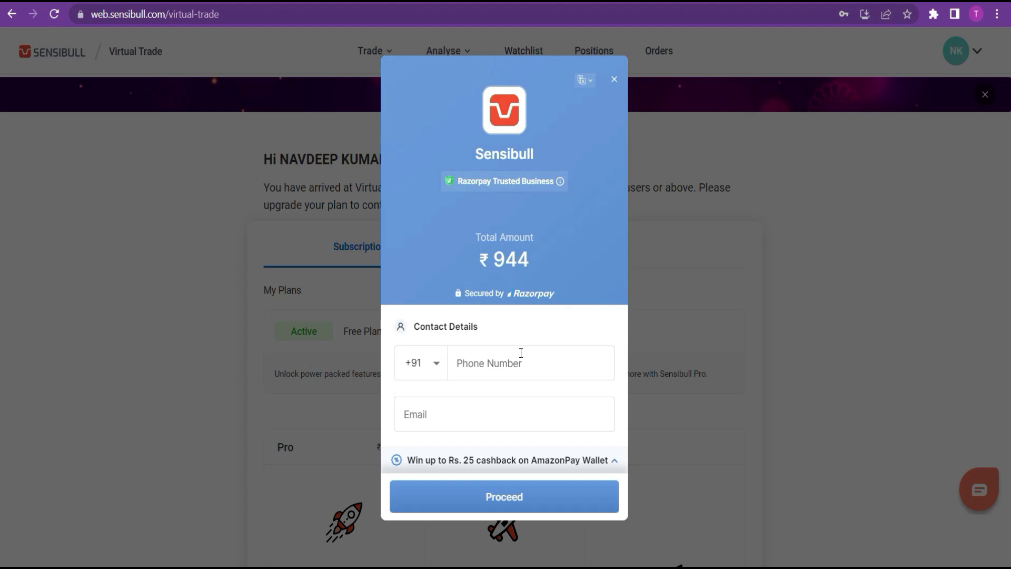
{"action": "left_click", "coordinate": [505, 367]}
{"action": "type", "text": "98"}
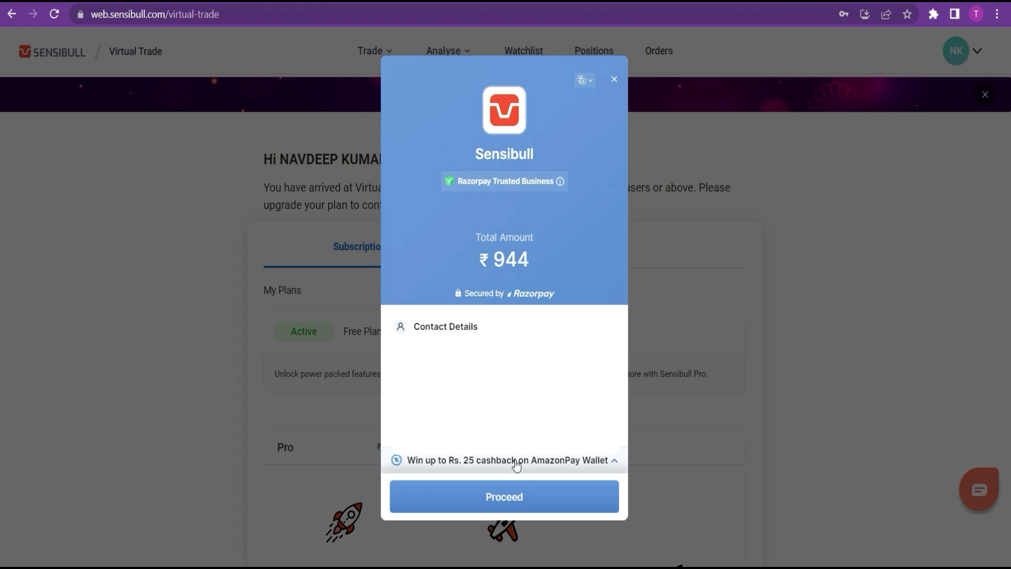
{"action": "left_click", "coordinate": [510, 497]}
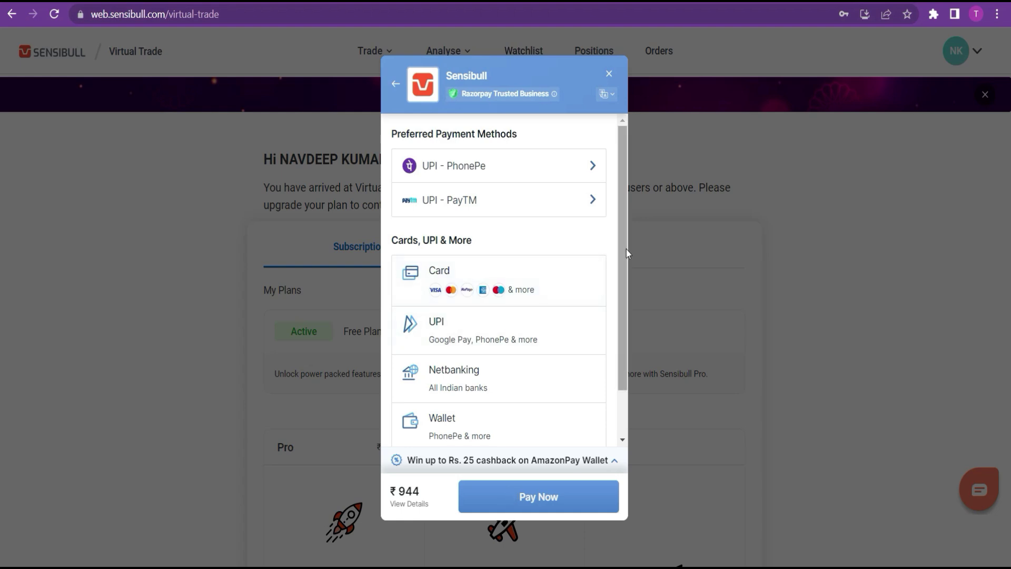
- Pay the ₹944 subscription by card and confirm it with the verification code
{"action": "left_click_drag", "start_coordinate": [627, 250], "coordinate": [626, 316]}
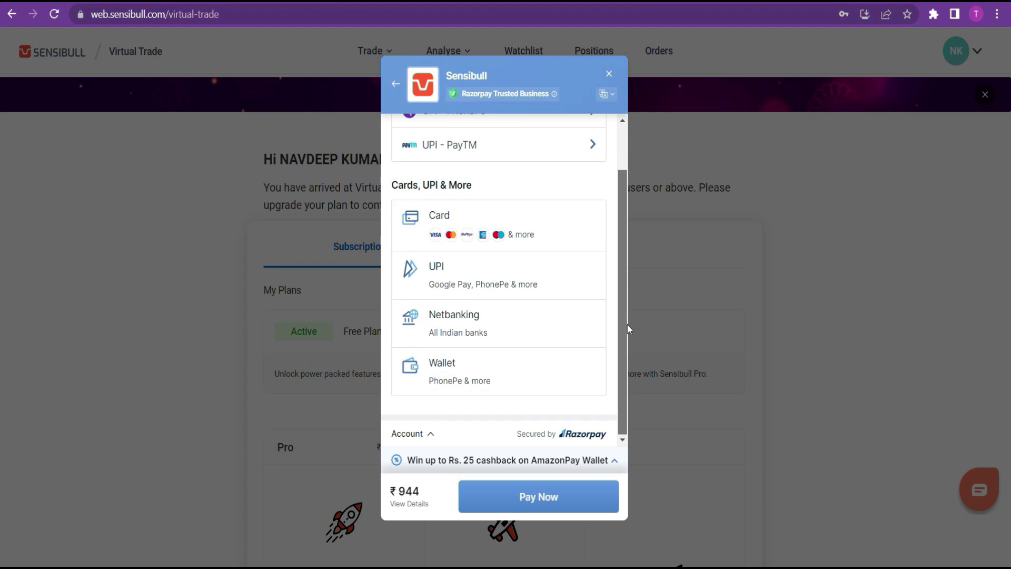
{"action": "left_click", "coordinate": [491, 248]}
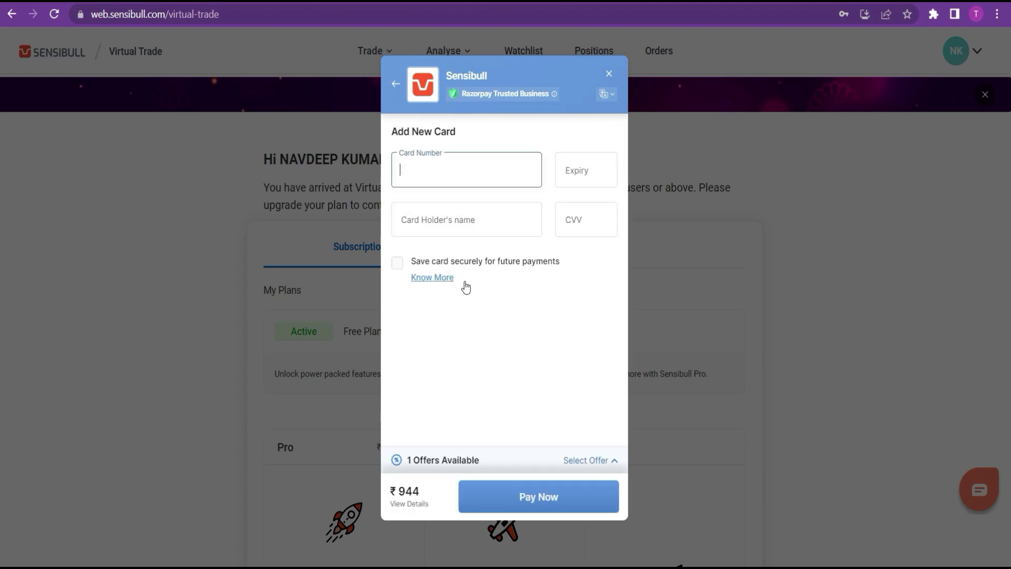
{"action": "left_click", "coordinate": [478, 490]}
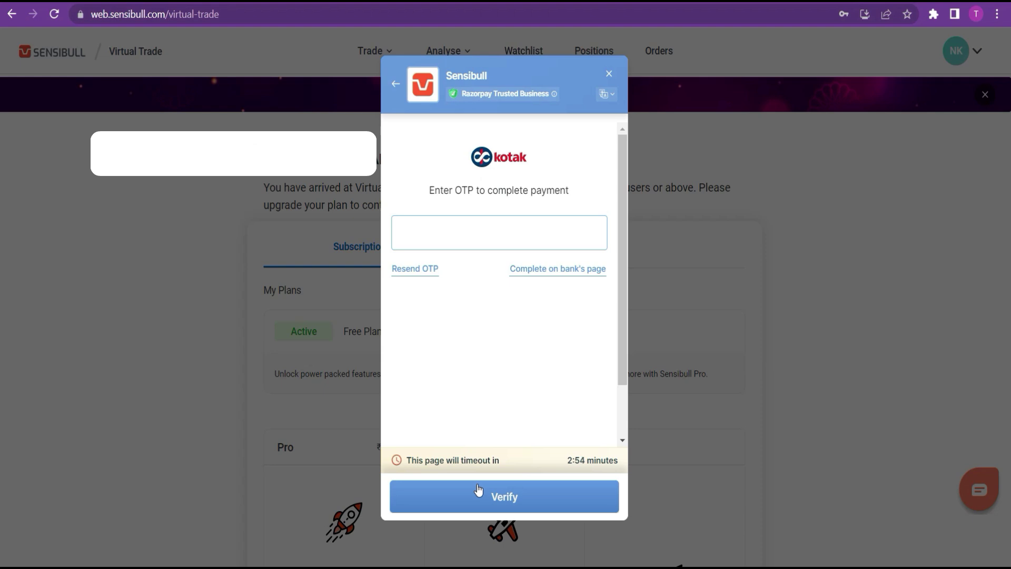
{"action": "left_click", "coordinate": [474, 235]}
{"action": "left_click", "coordinate": [480, 487]}
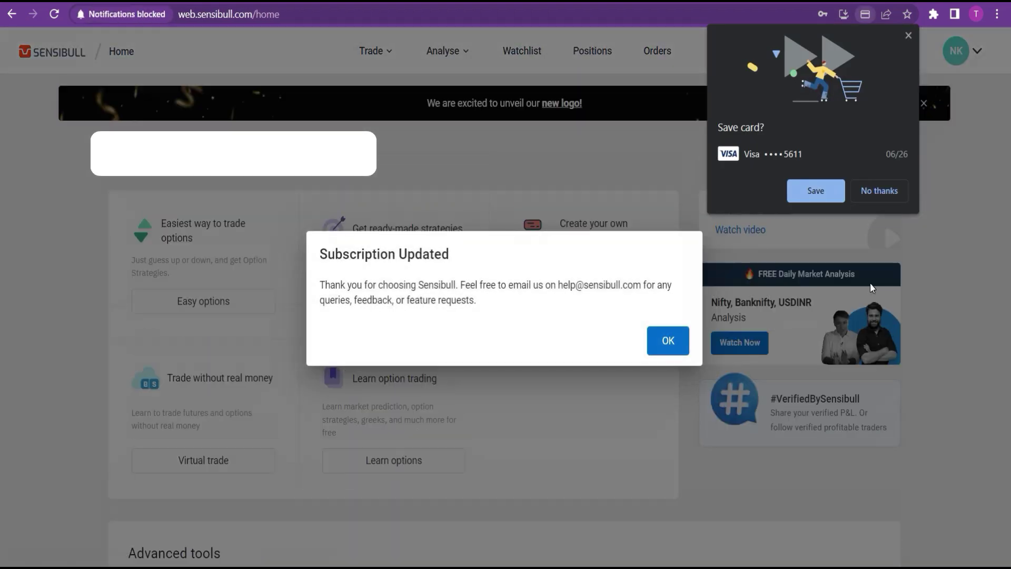
- Dismiss the save-card and subscription popups, open Virtual Trade, and start a new NIFTY strategy
{"action": "left_click", "coordinate": [881, 190]}
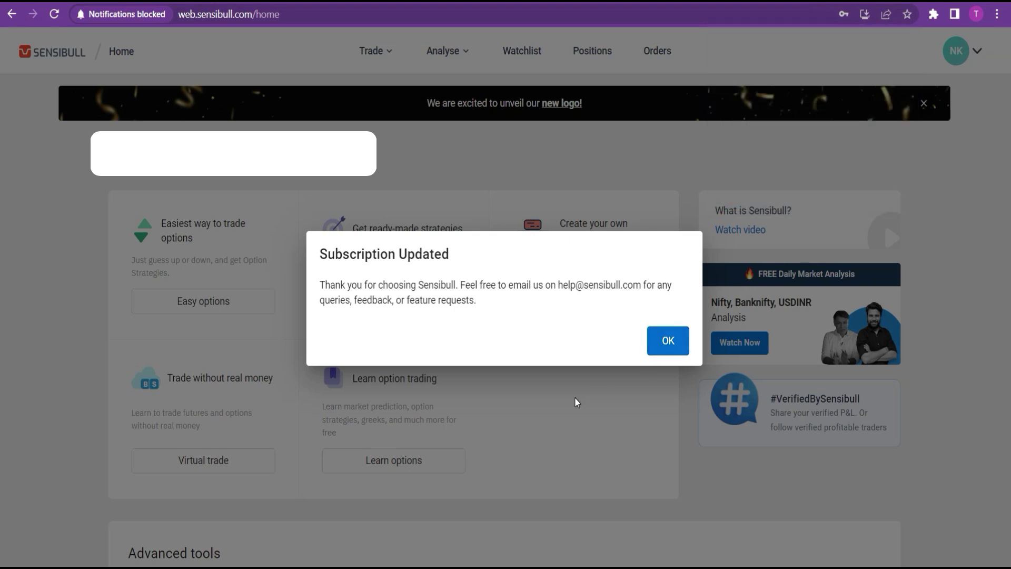
{"action": "left_click", "coordinate": [669, 348]}
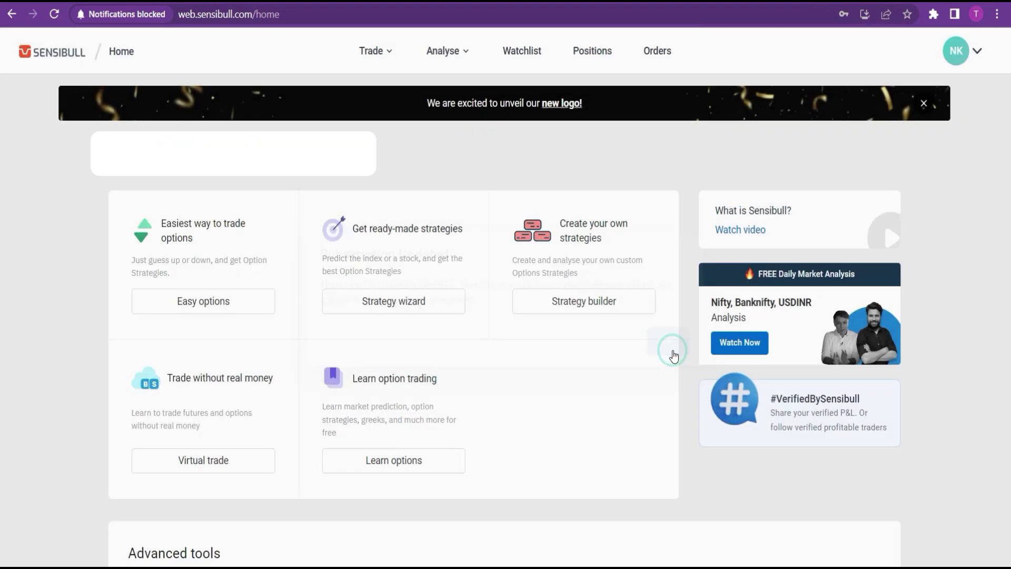
{"action": "left_click", "coordinate": [376, 61]}
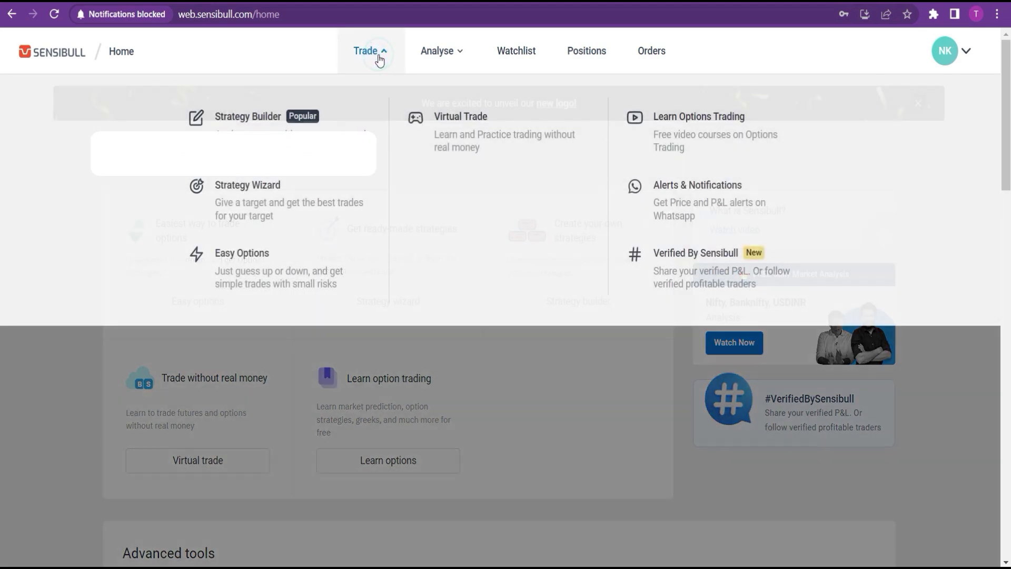
{"action": "left_click", "coordinate": [456, 129]}
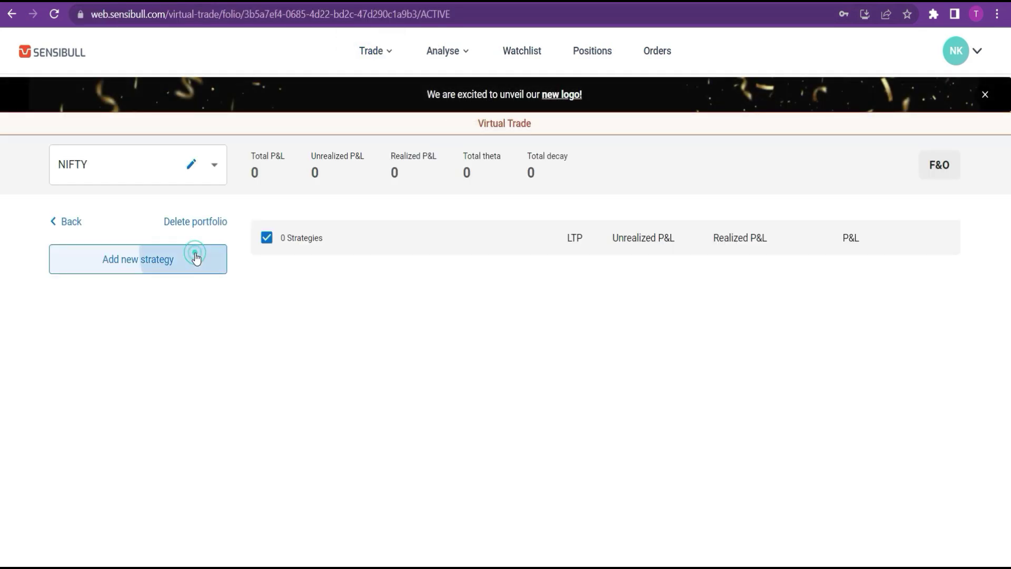
{"action": "left_click", "coordinate": [195, 257]}
- Create a new strategy named 'NIFTY ATM' in the NIFTY portfolio
{"action": "left_click", "coordinate": [482, 162]}
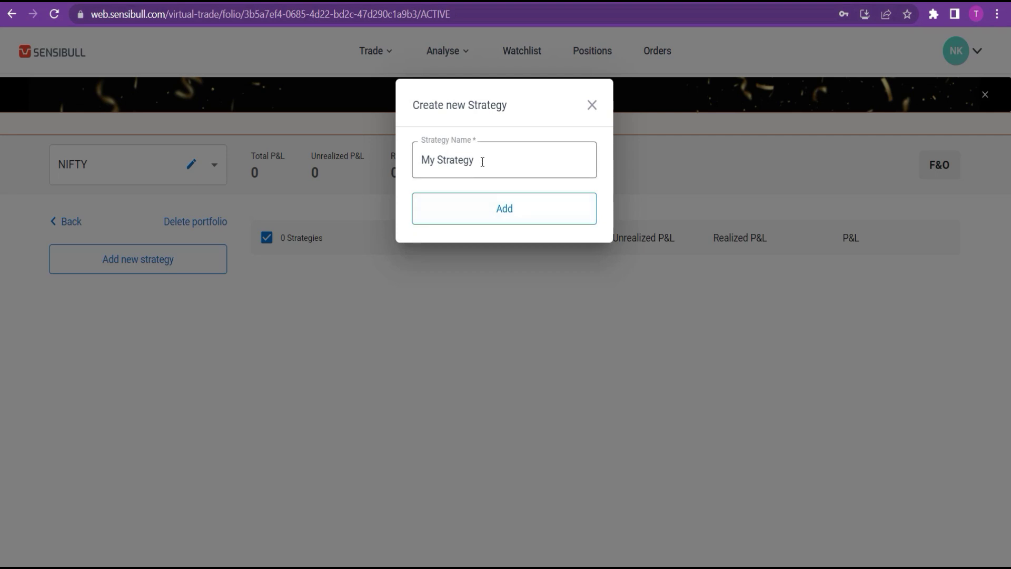
{"action": "key", "text": "BackSpace"}
{"action": "key", "text": "BackSpace"}
{"action": "key", "text": "BackSpace"}
{"action": "key", "text": "BackSpace"}
{"action": "key", "text": "BackSpace"}
{"action": "key", "text": "BackSpace"}
{"action": "key", "text": "BackSpace"}
{"action": "key", "text": "BackSpace"}
{"action": "key", "text": "BackSpace"}
{"action": "key", "text": "BackSpace"}
{"action": "key", "text": "BackSpace"}
{"action": "type", "text": "NIFTY ATM"}
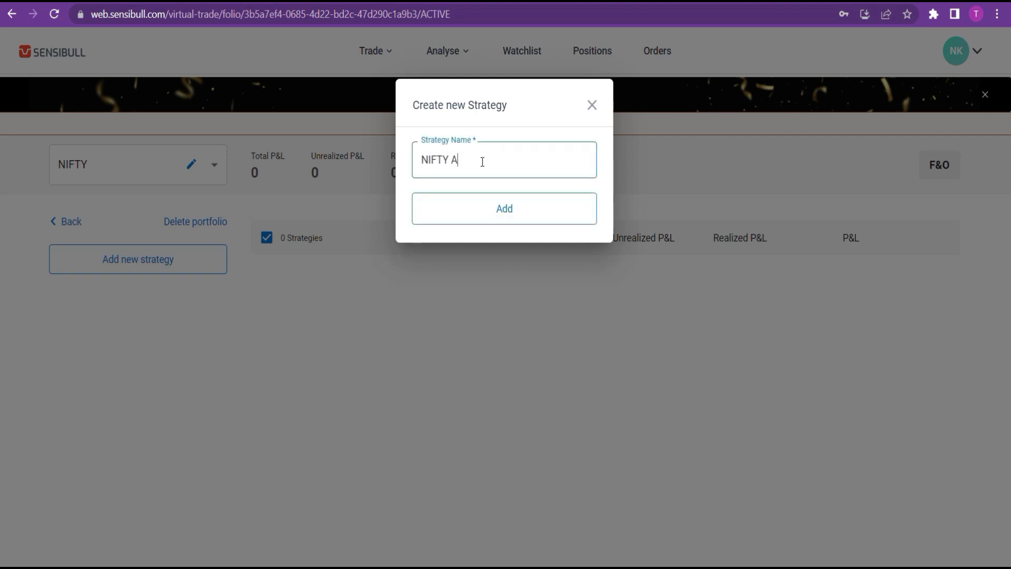
{"action": "left_click", "coordinate": [478, 208]}
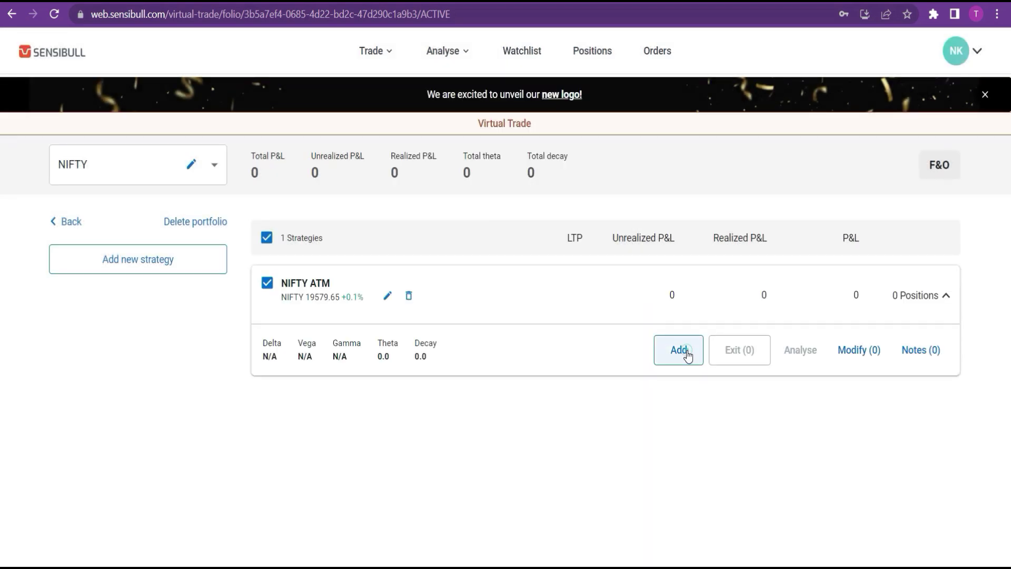
- Buy the 20 Jul 19600 NIFTY call with 2 lots in NIFTY ATM
{"action": "left_click", "coordinate": [684, 352]}
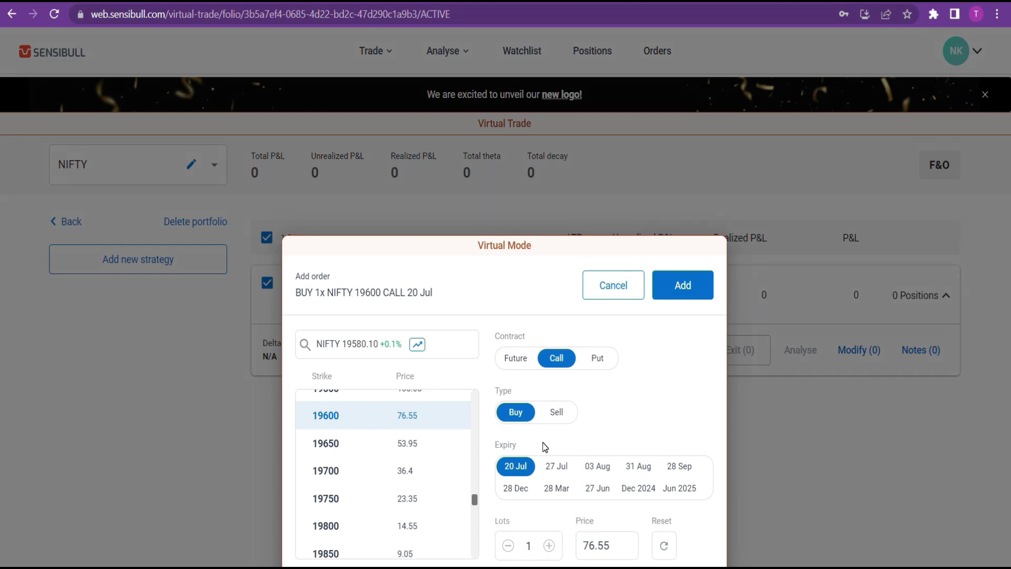
{"action": "left_click", "coordinate": [550, 546]}
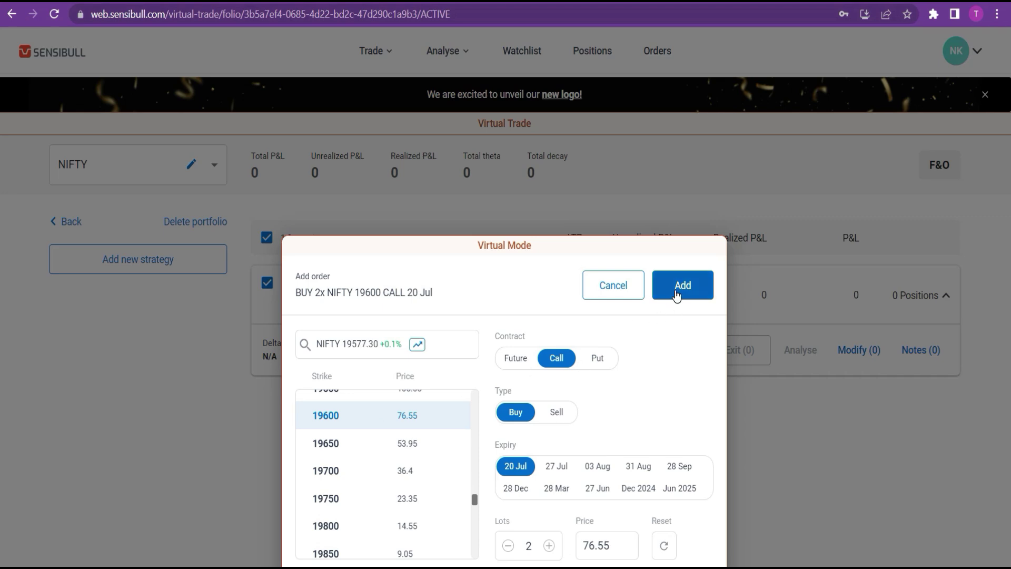
{"action": "left_click", "coordinate": [677, 294]}
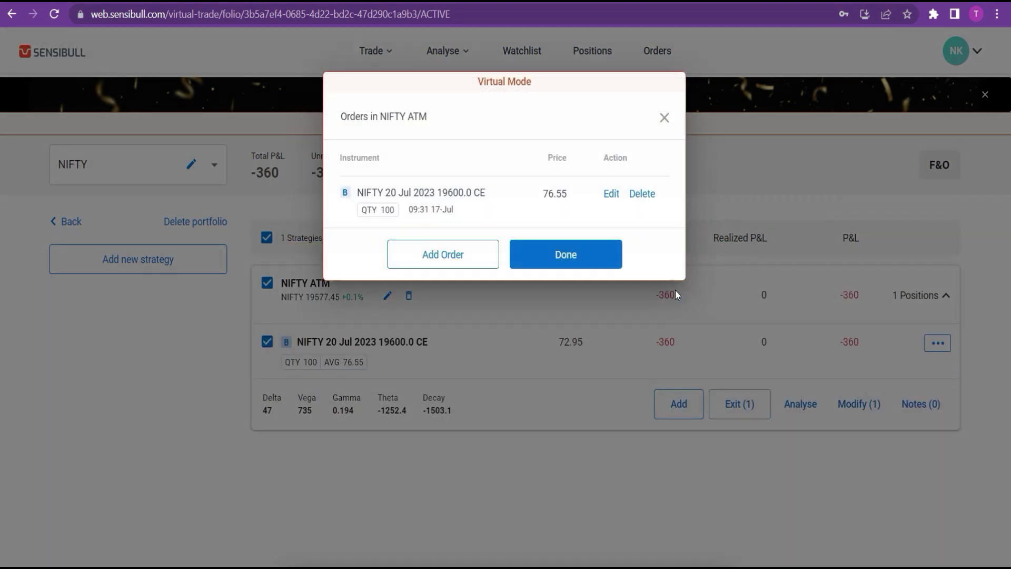
- Add a bought 20 Jul 19600 put with 2 lots to NIFTY ATM and finish
{"action": "left_click", "coordinate": [468, 258]}
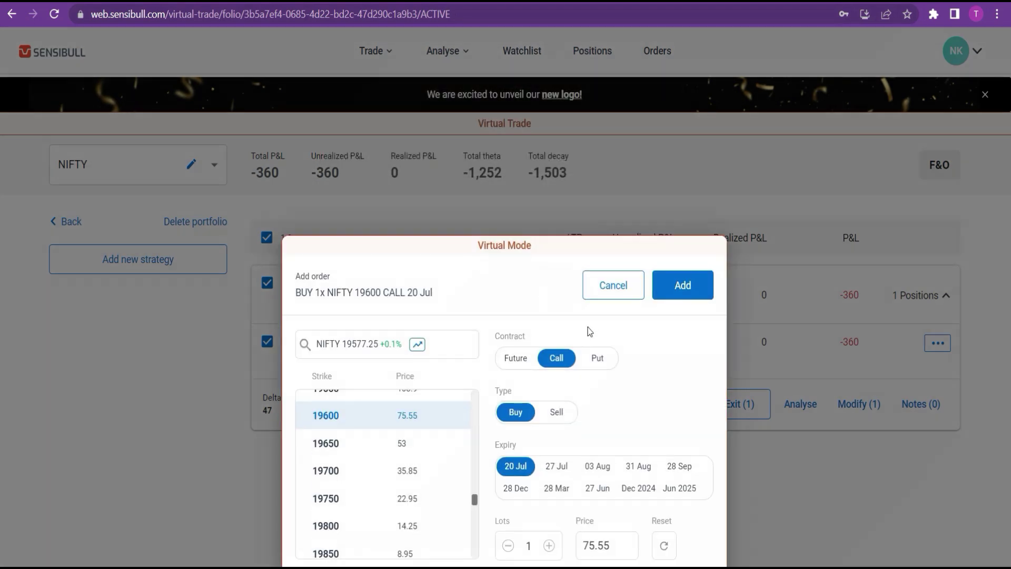
{"action": "left_click", "coordinate": [599, 359]}
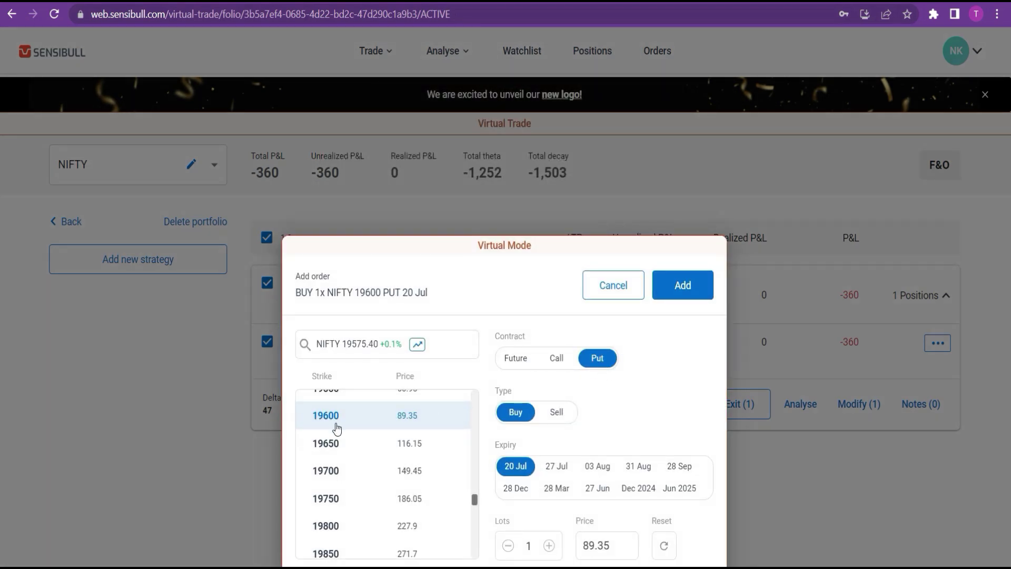
{"action": "left_click", "coordinate": [549, 546]}
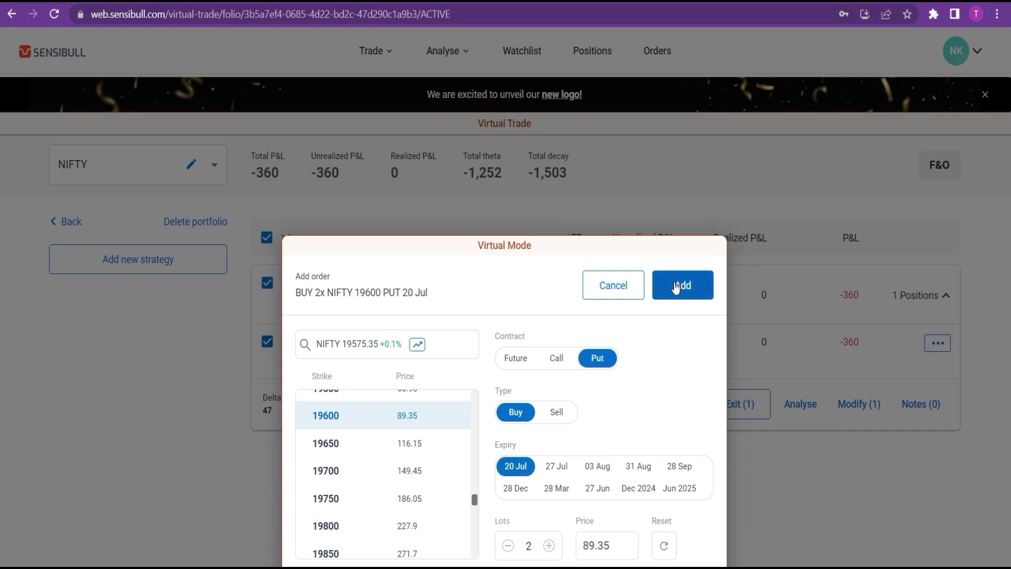
{"action": "left_click", "coordinate": [676, 285]}
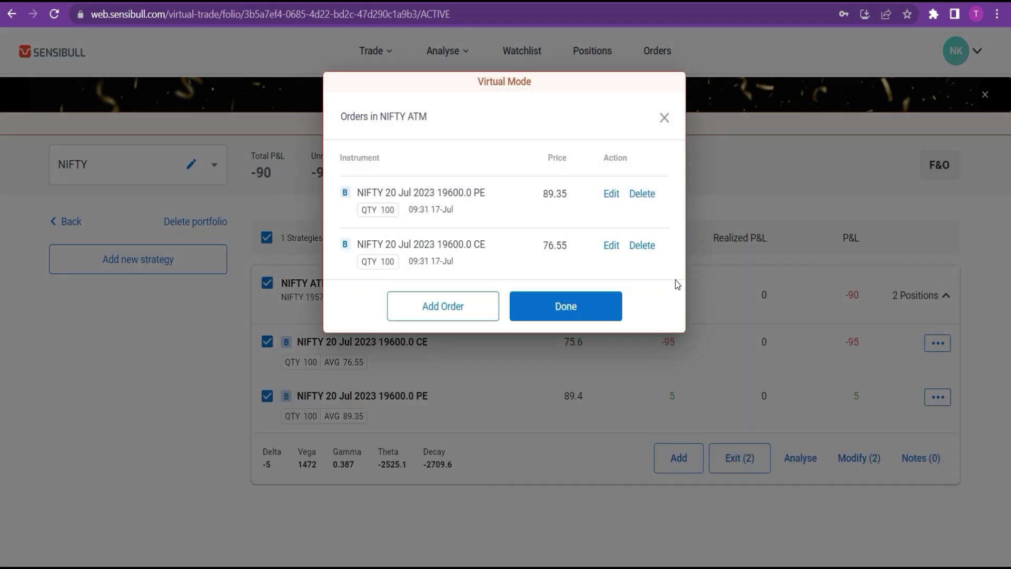
{"action": "left_click", "coordinate": [591, 296]}
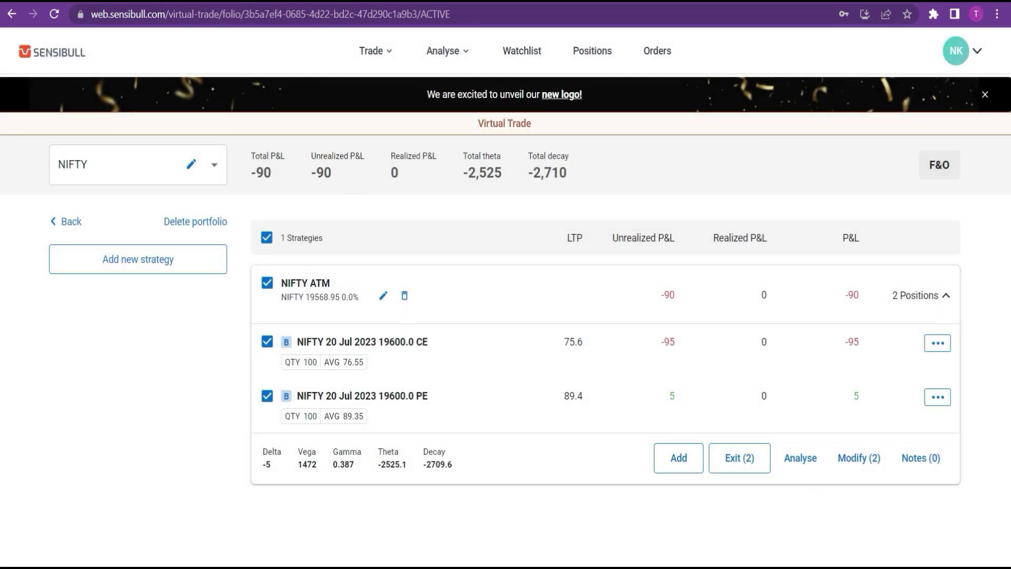
- Open the Windows notifications and calendar panel with Win+N
{"action": "key", "text": "super+n"}
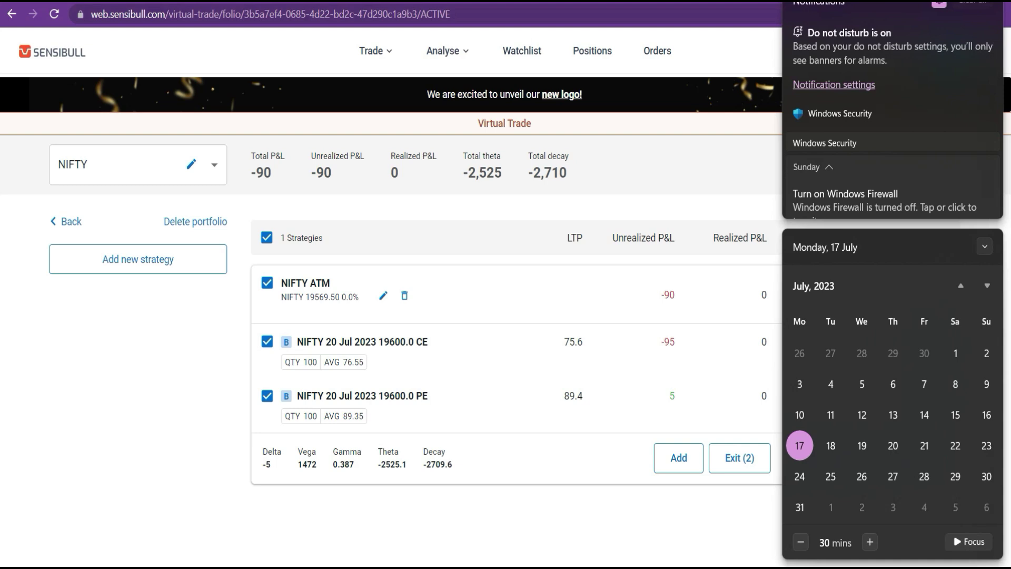
- Close the notifications panel to reveal the full NIFTY portfolio page
{"action": "key", "text": "Escape"}
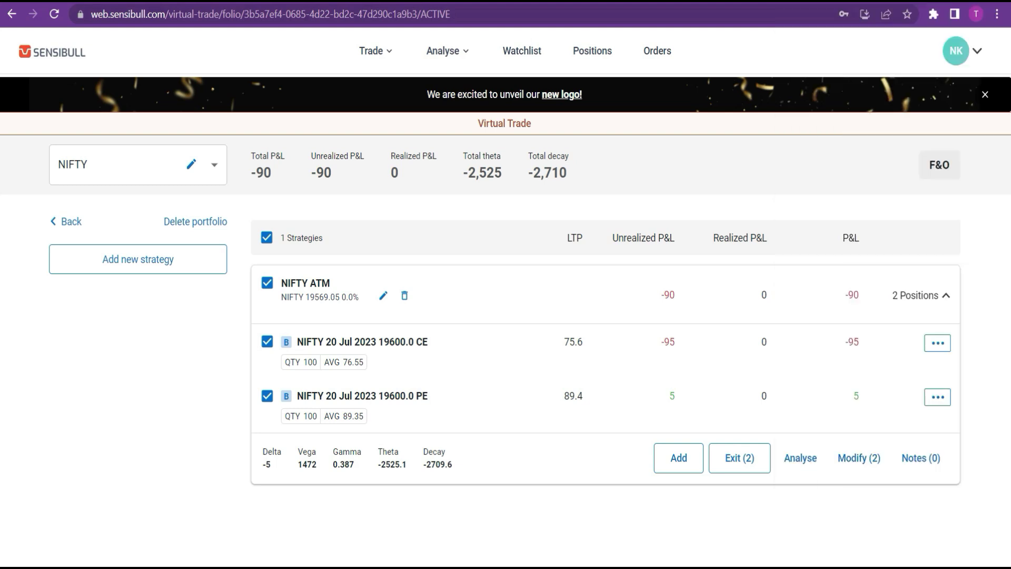
{"action": "key", "text": "super+n"}
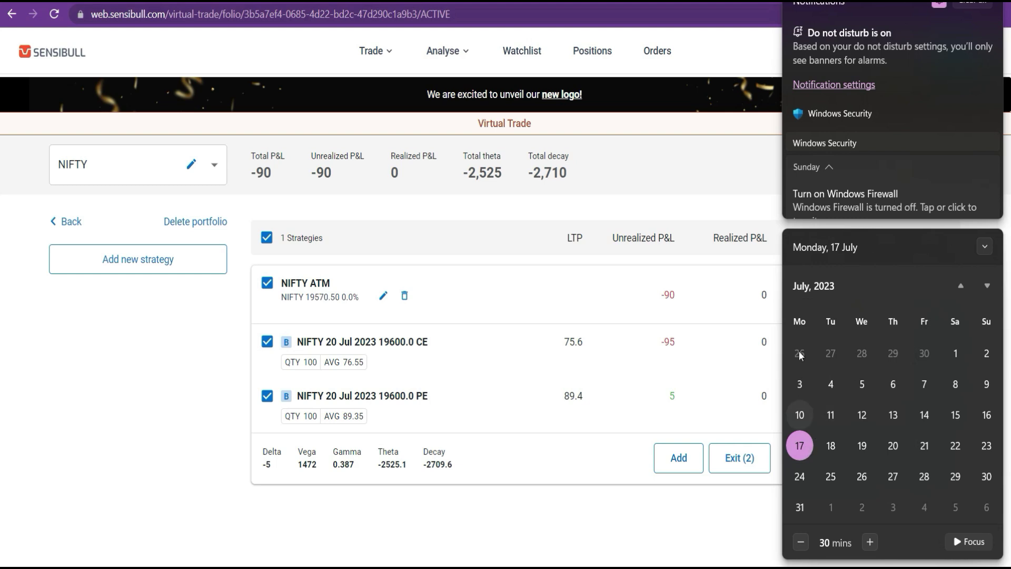
{"action": "left_click", "coordinate": [710, 512]}
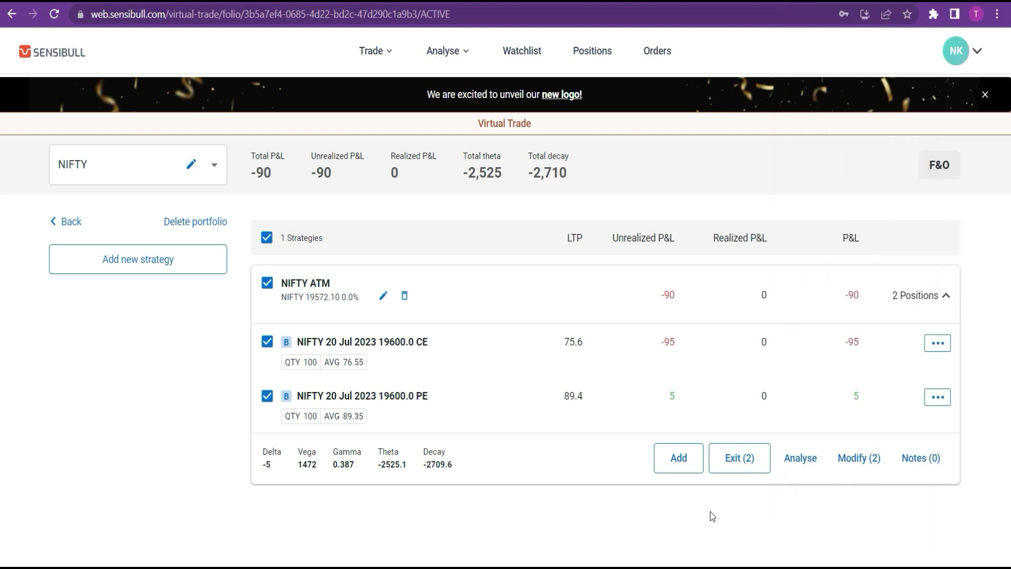
{"action": "mouse_move", "coordinate": [838, 524]}
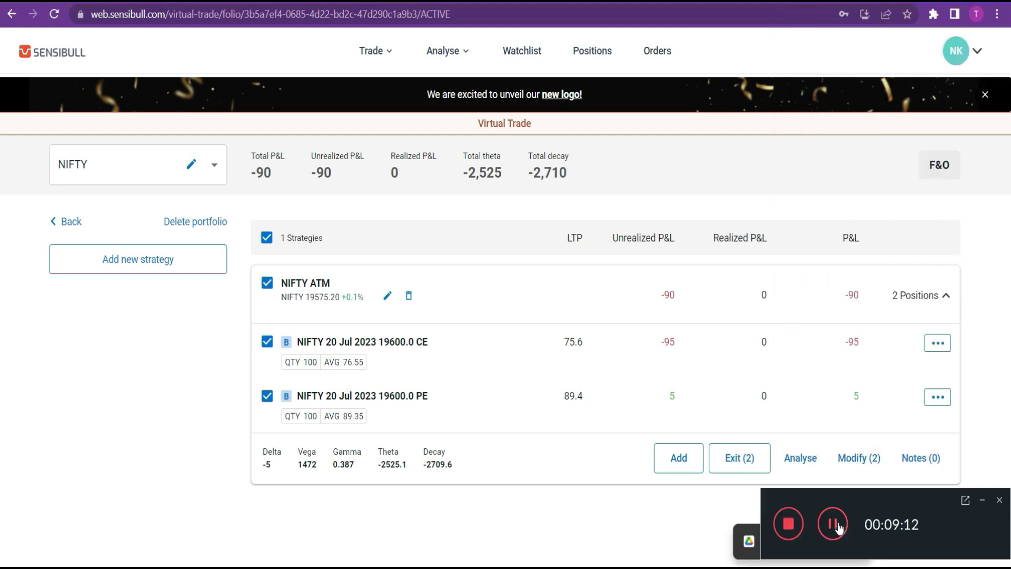
{"action": "left_click", "coordinate": [834, 524]}
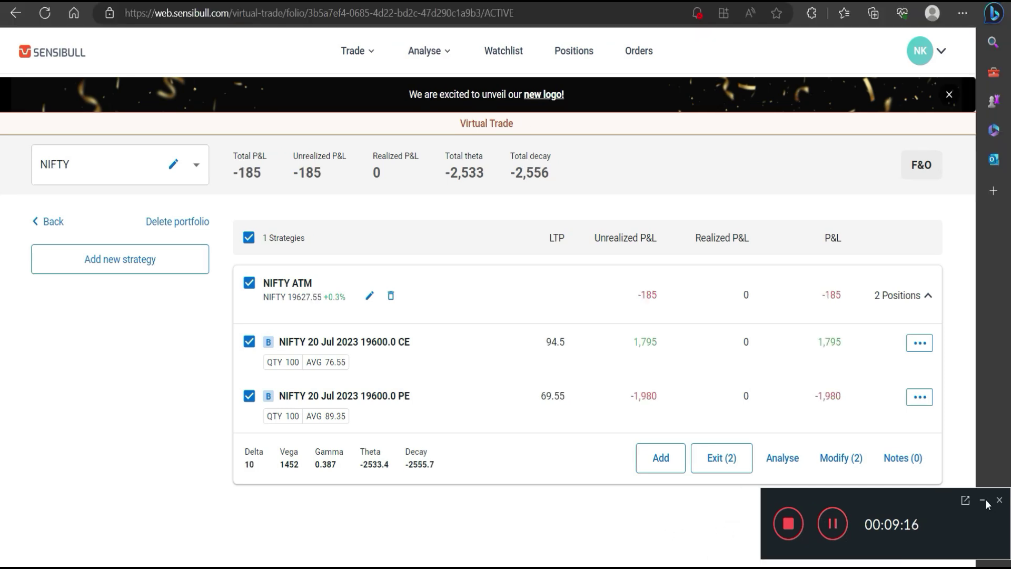
- Reload the page to refresh P&L, then return to the Virtual Trade portfolio list
{"action": "left_click", "coordinate": [984, 500]}
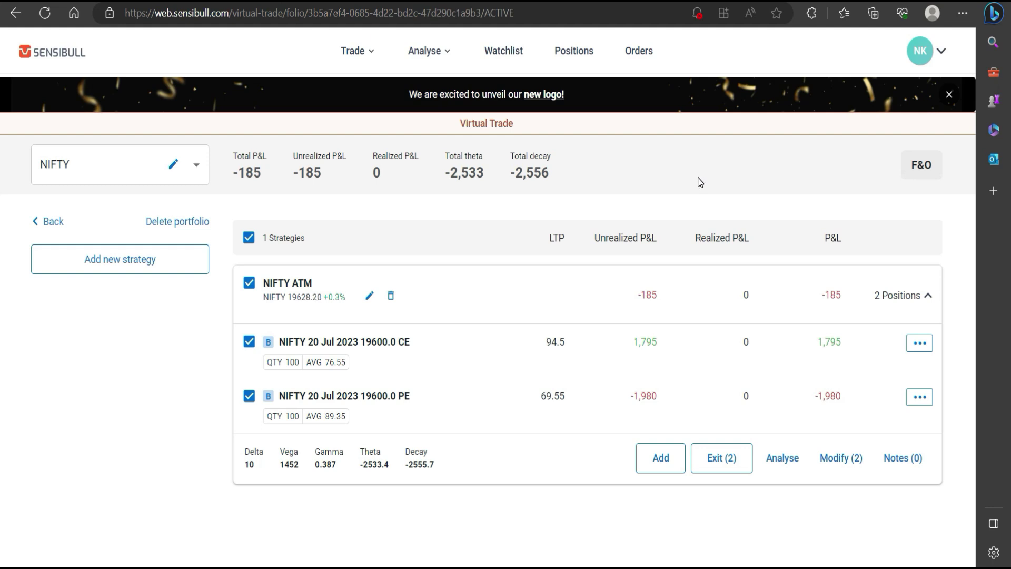
{"action": "left_click", "coordinate": [47, 15]}
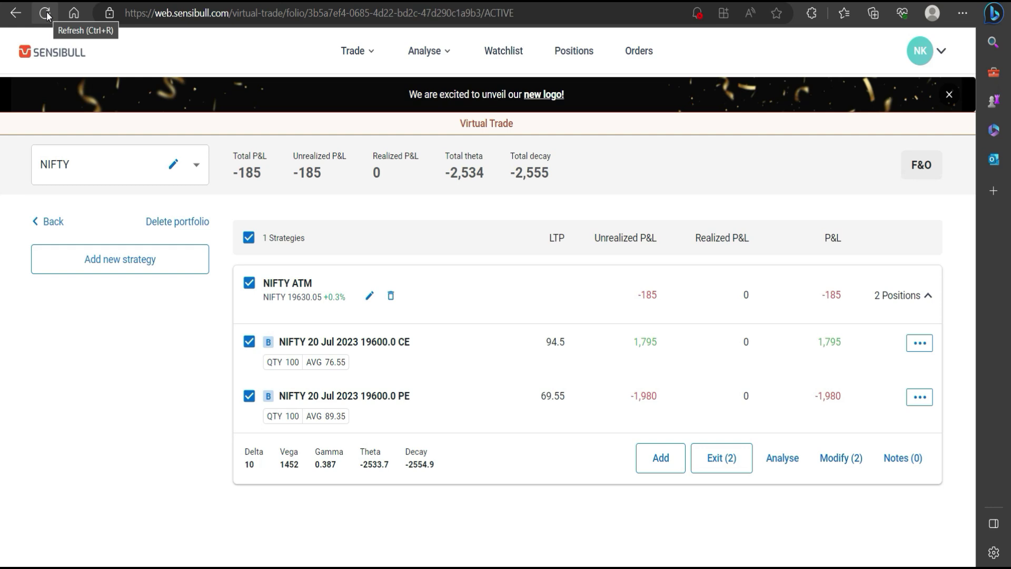
{"action": "left_click", "coordinate": [55, 223]}
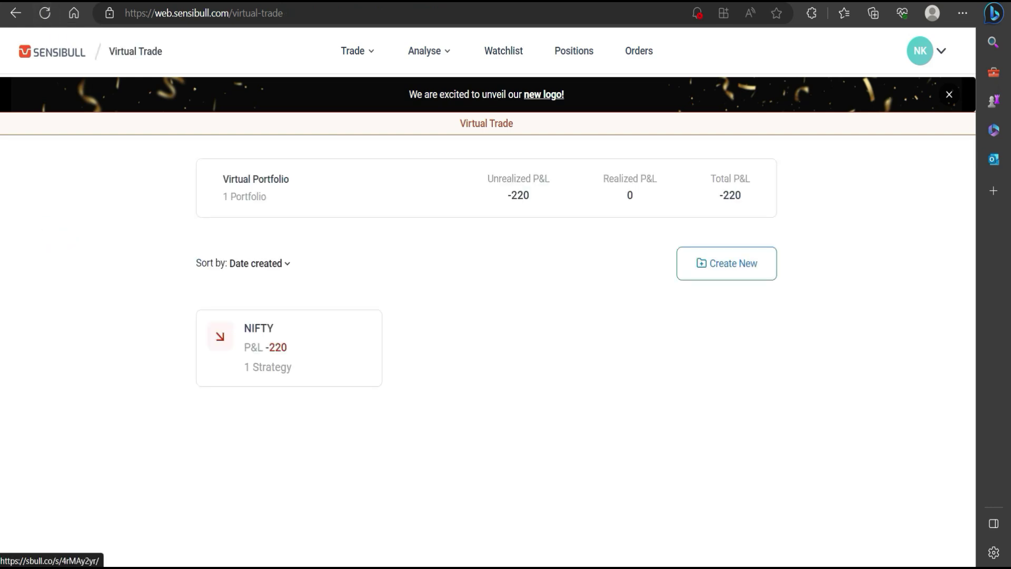
- Open the NIFTY portfolio and review the 19600 call (+2755) and put (-2590) positions
{"action": "left_click", "coordinate": [253, 360]}
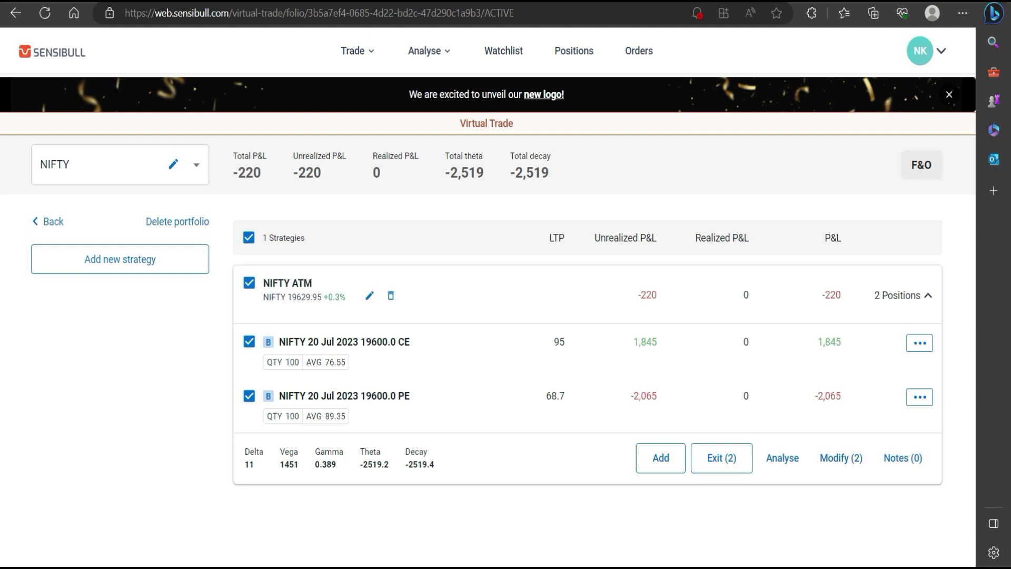
{"action": "left_click", "coordinate": [803, 568]}
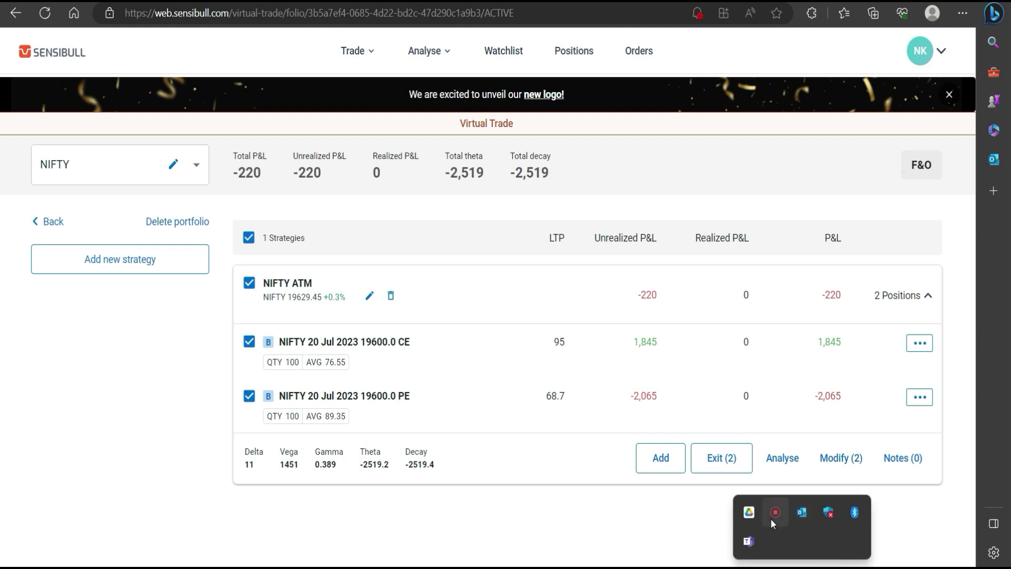
{"action": "left_click", "coordinate": [828, 320]}
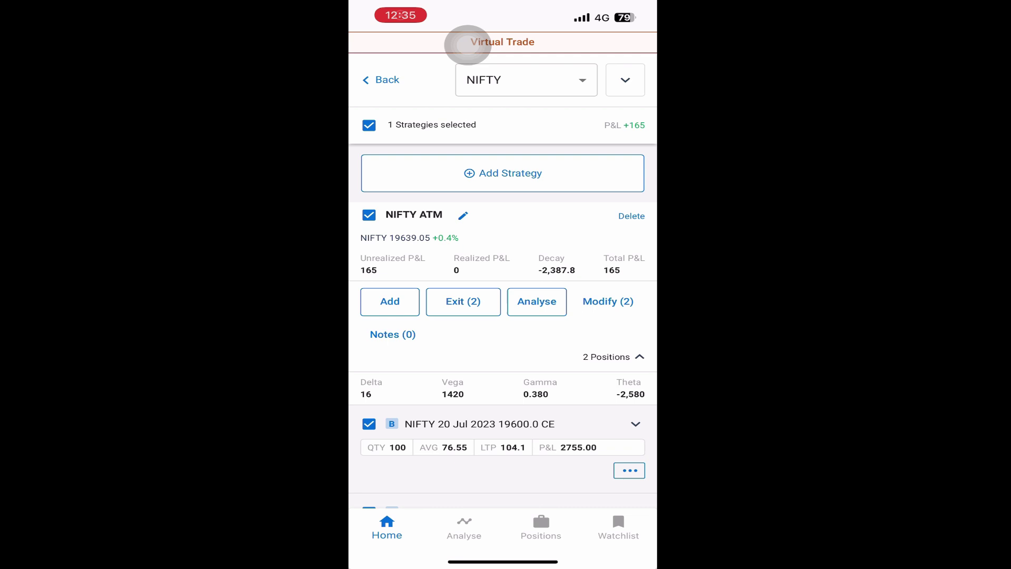
{"action": "scroll", "coordinate": [503, 316], "scroll_direction": "down", "scroll_amount": 2}
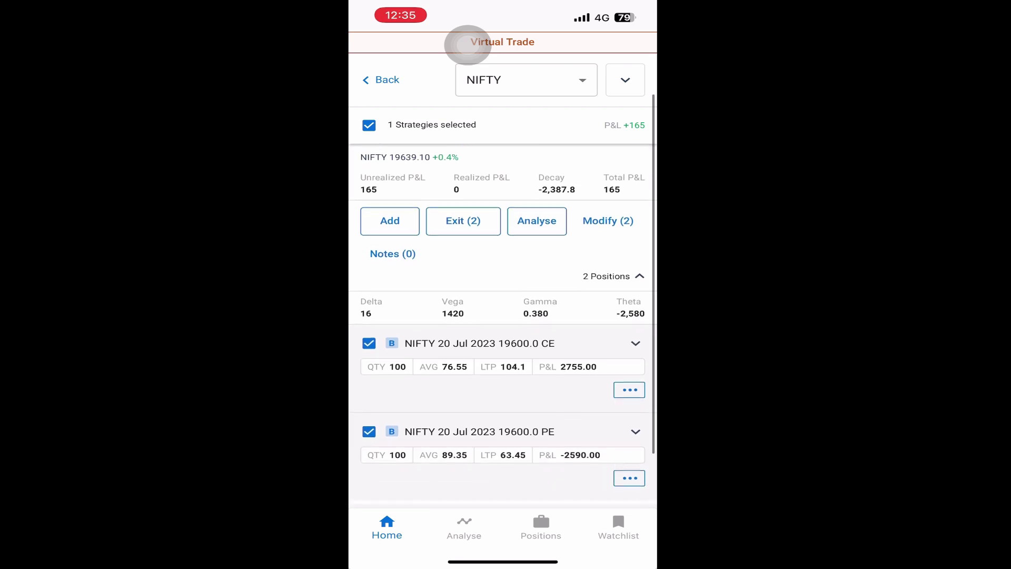